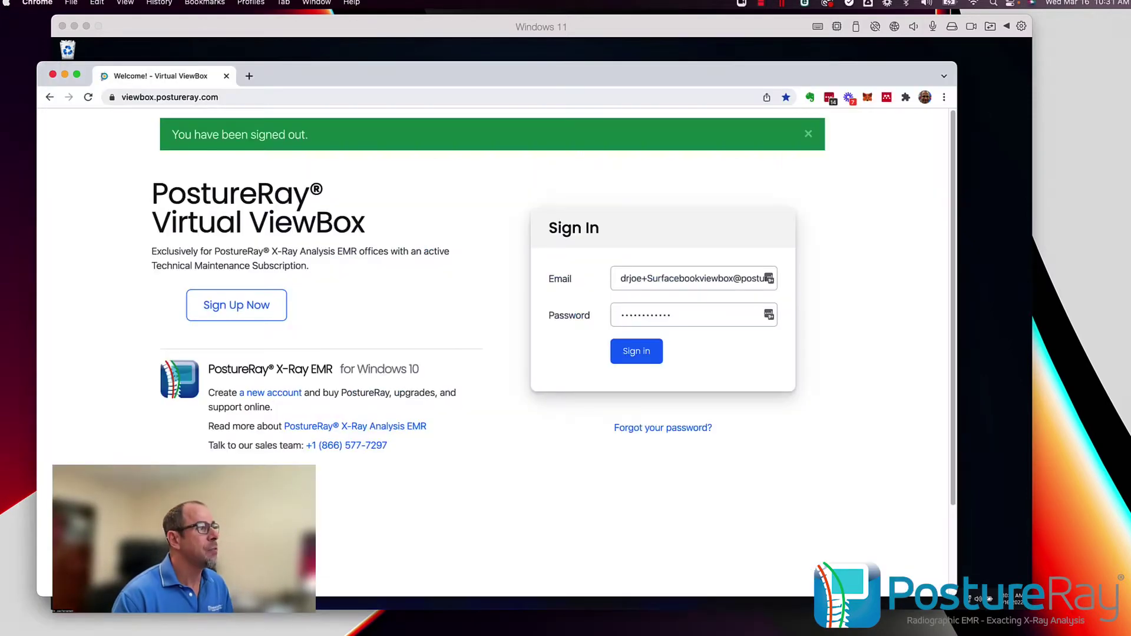
- Bring the PostureRay System menu to the front and open View Evaluation
click(521, 28)
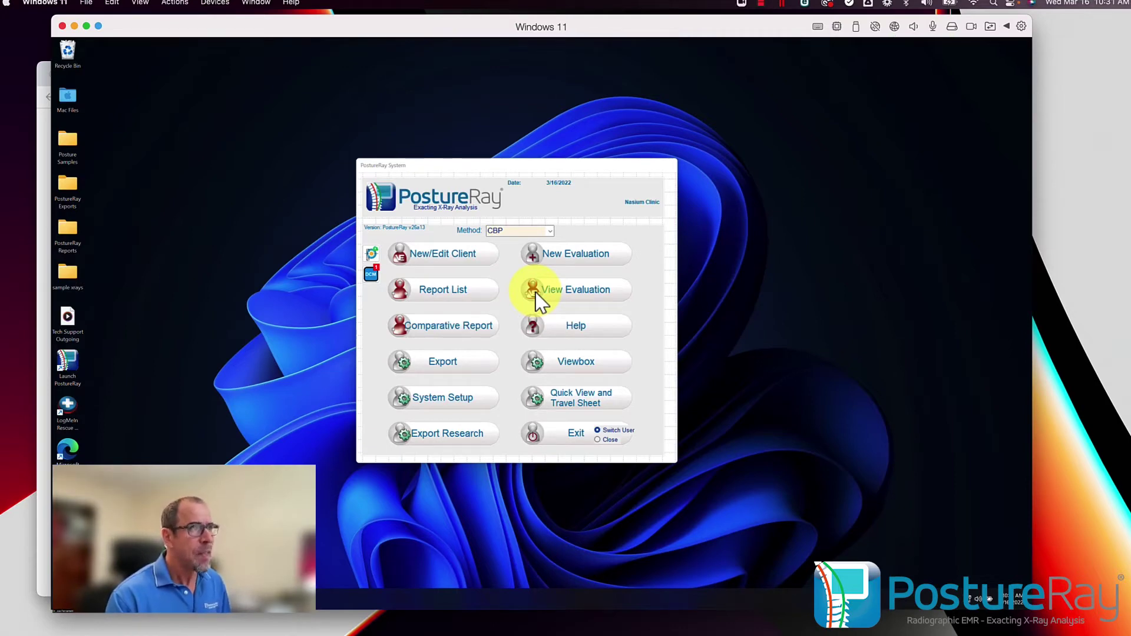
drag(538, 26, 557, 28)
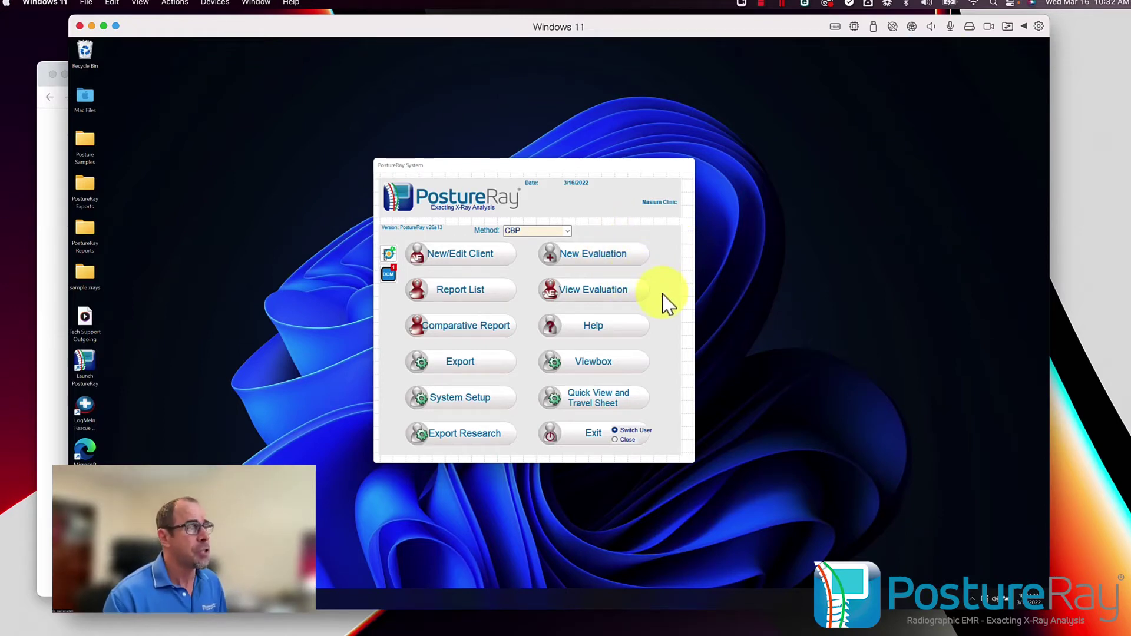
click(615, 290)
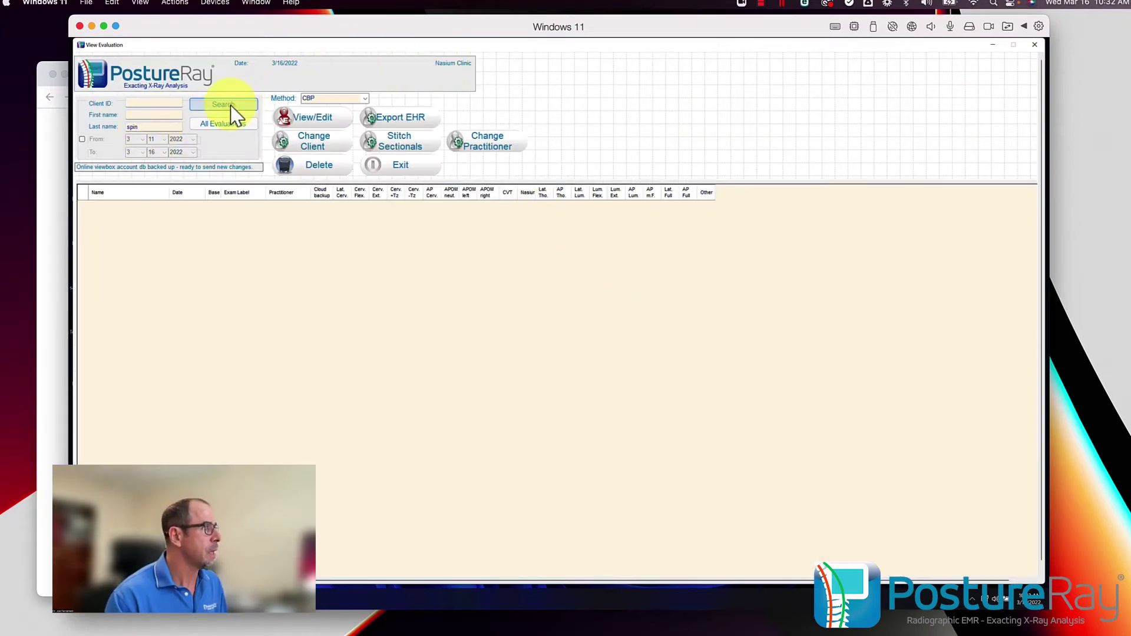
- Search the saved evaluations and open the patient's Initial X-ray evaluation for editing
click(231, 107)
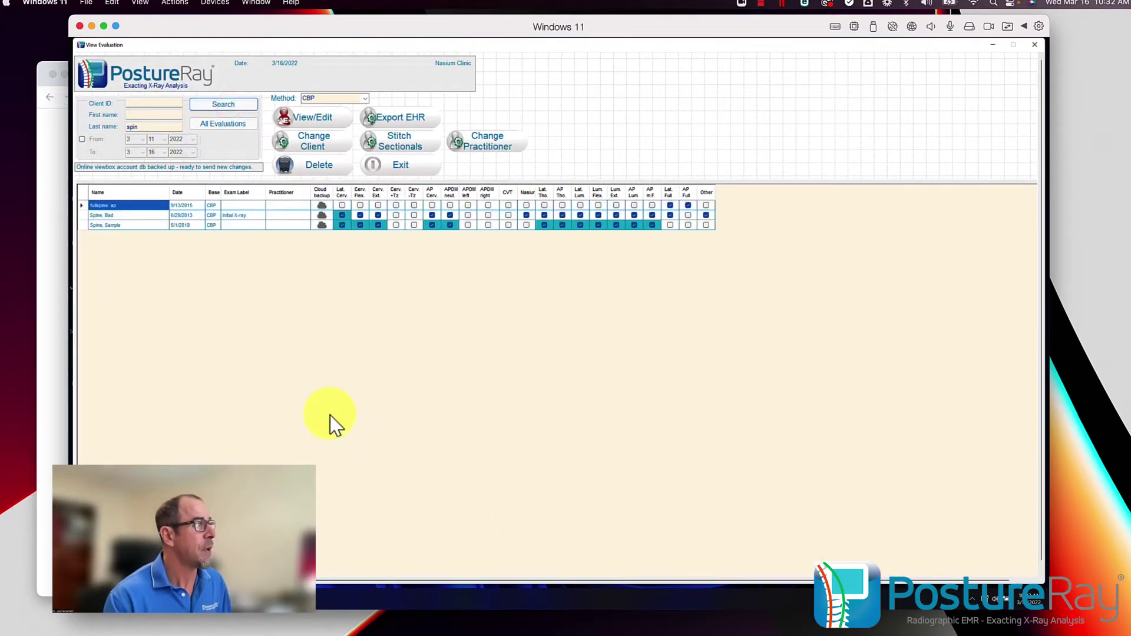
click(156, 215)
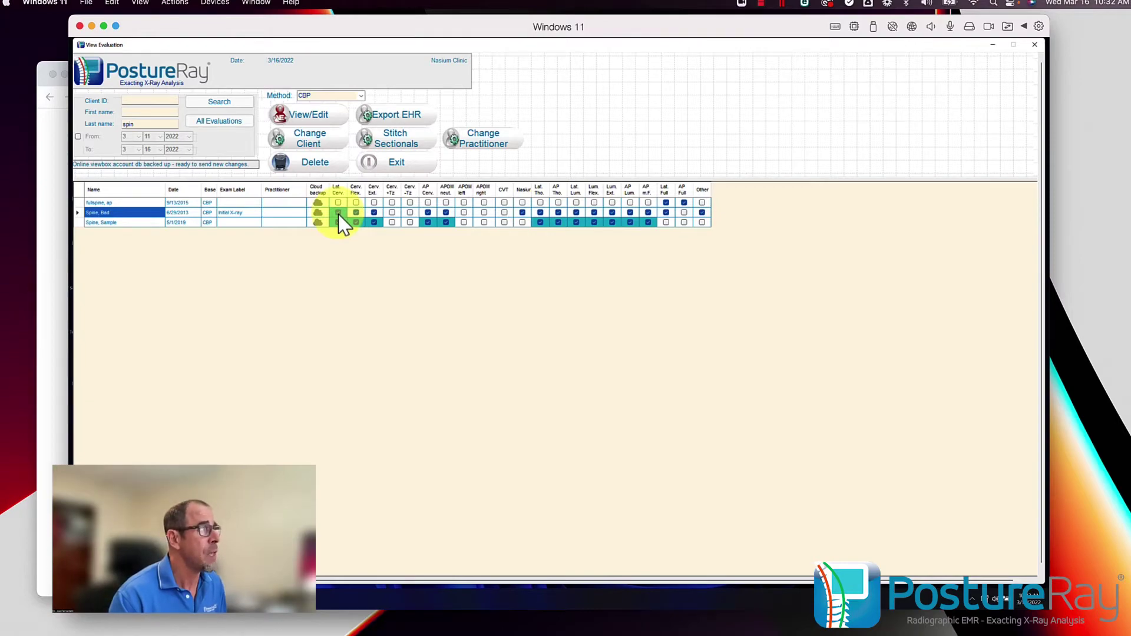
click(330, 115)
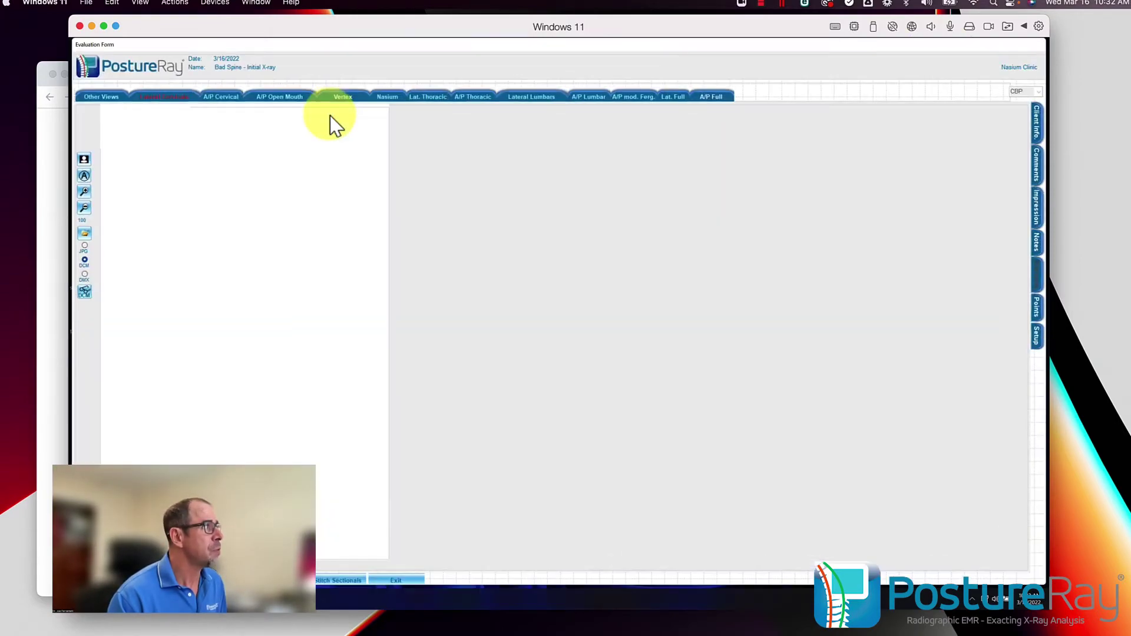
click(188, 99)
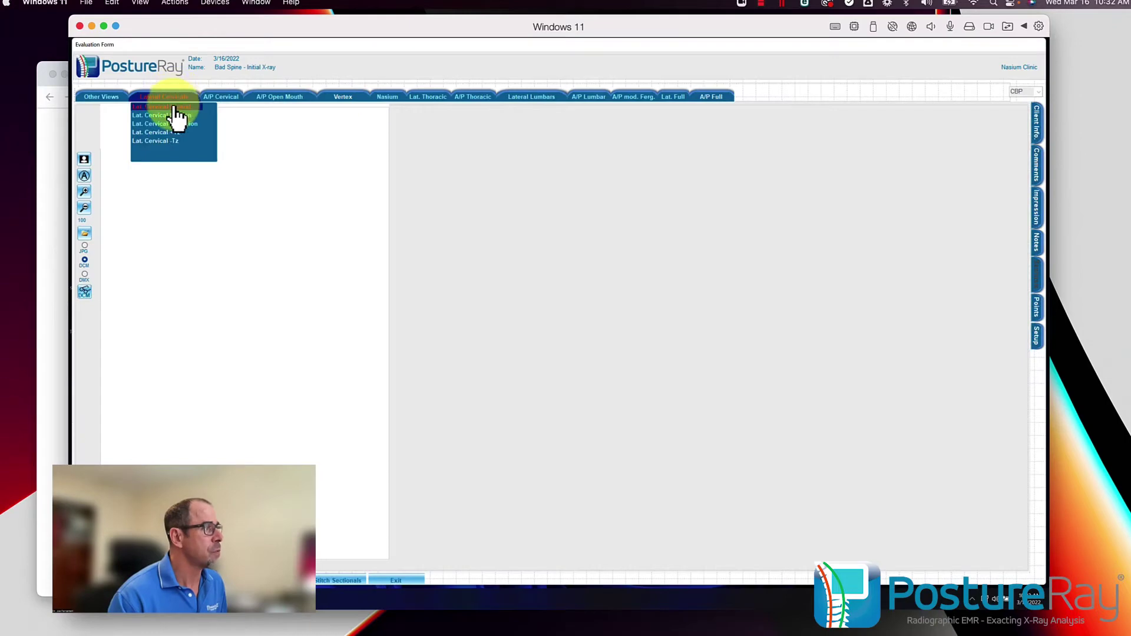
- Load Lat. Cervical Neutral and run machine-learning marking with the box framed around C1–C7
click(177, 108)
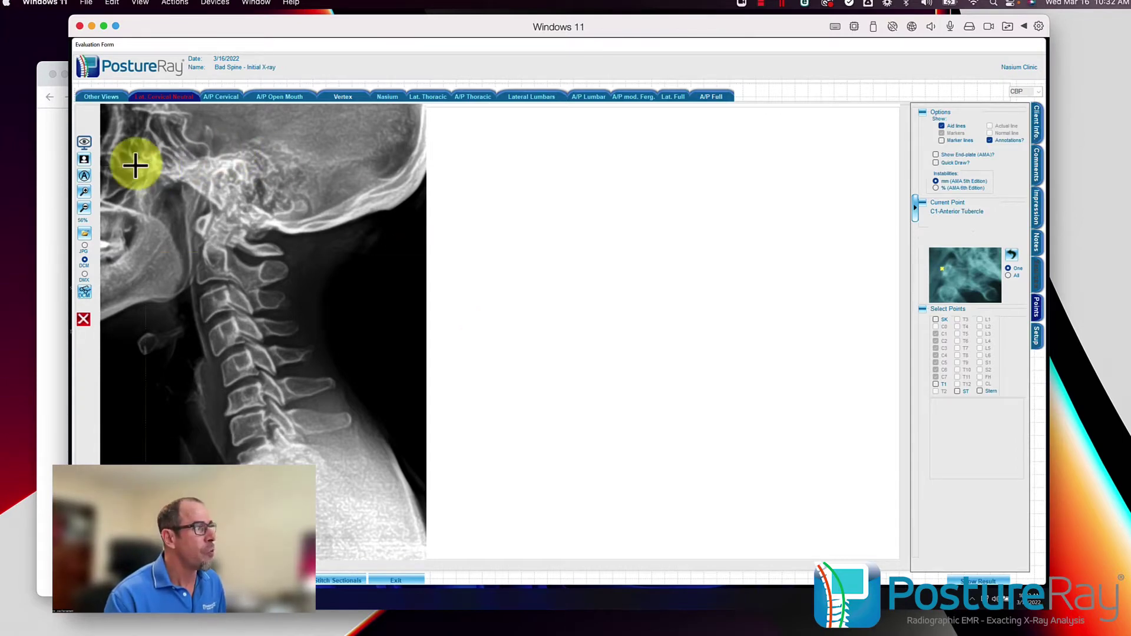
click(83, 142)
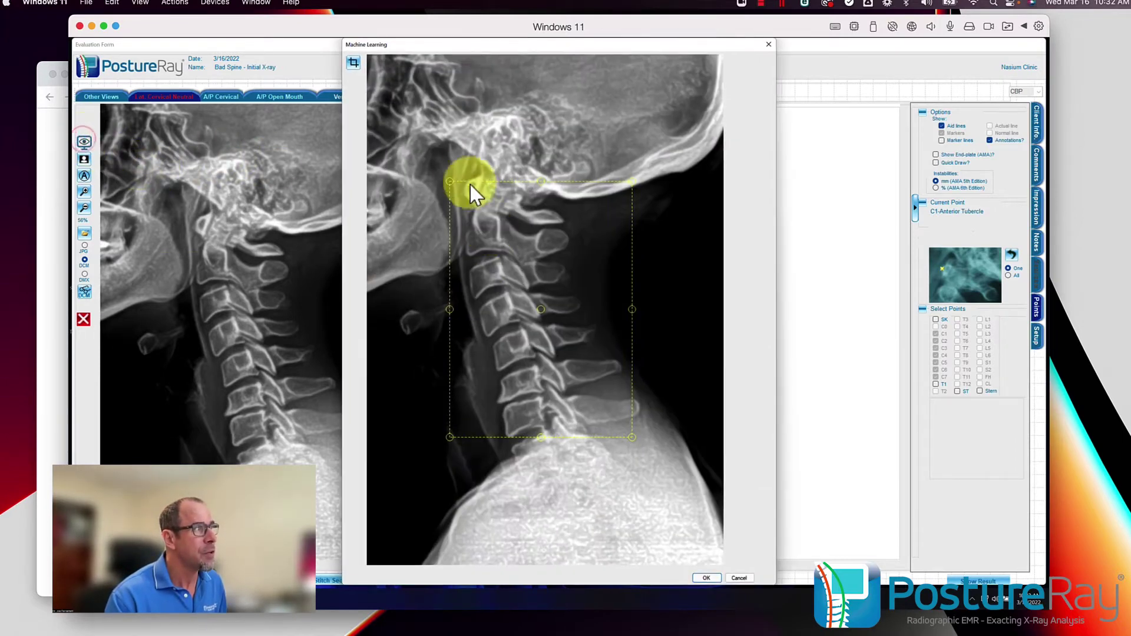
drag(450, 178, 459, 170)
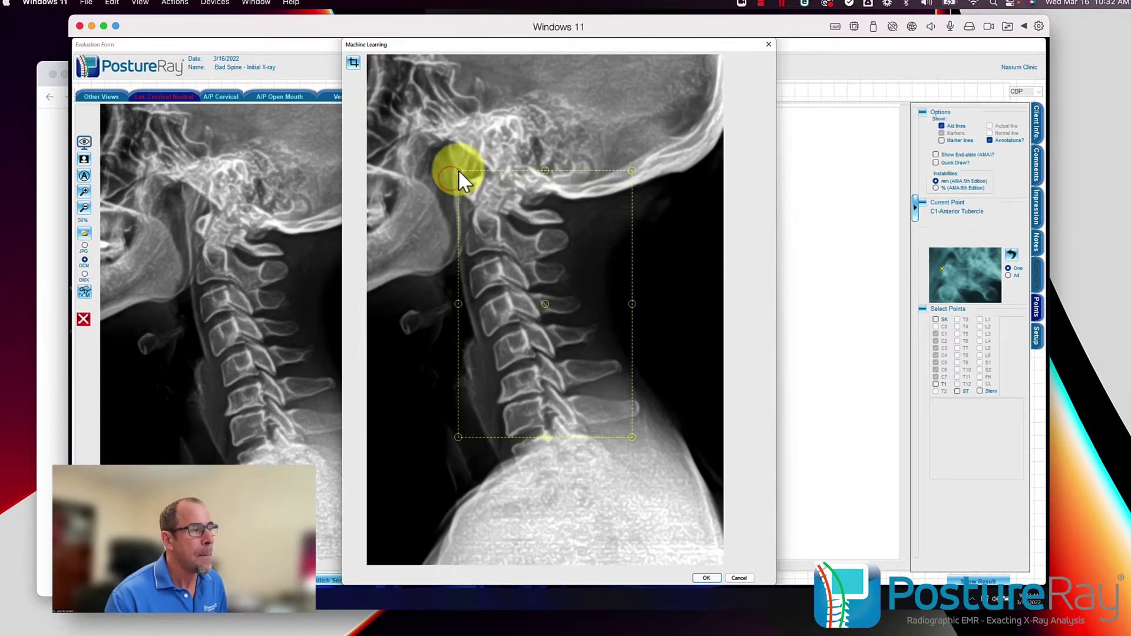
drag(630, 438, 571, 453)
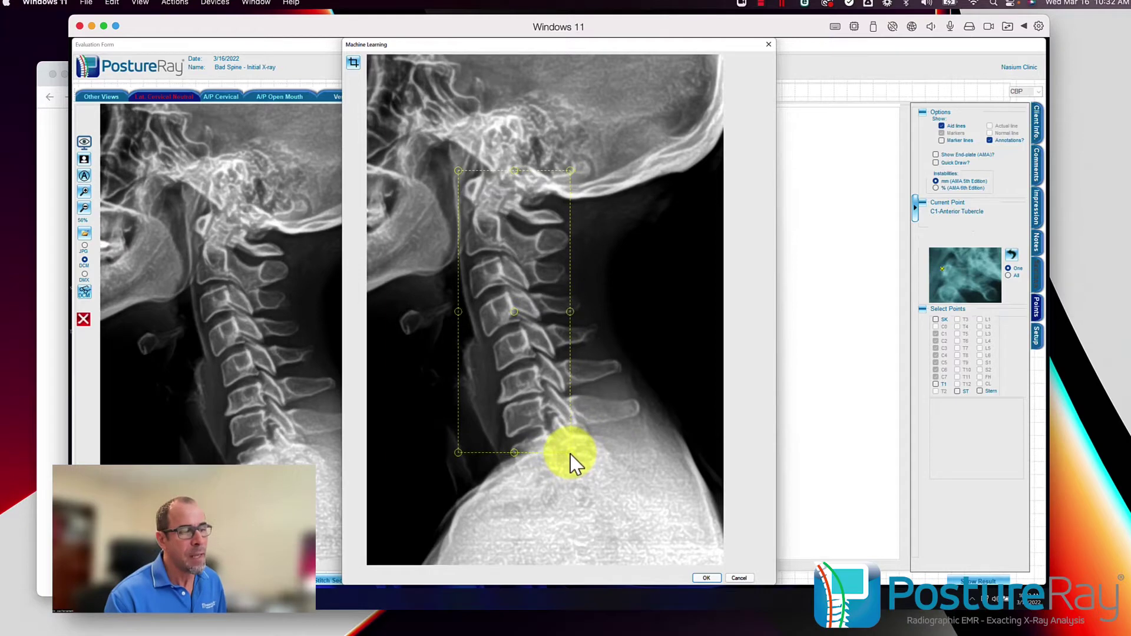
click(706, 578)
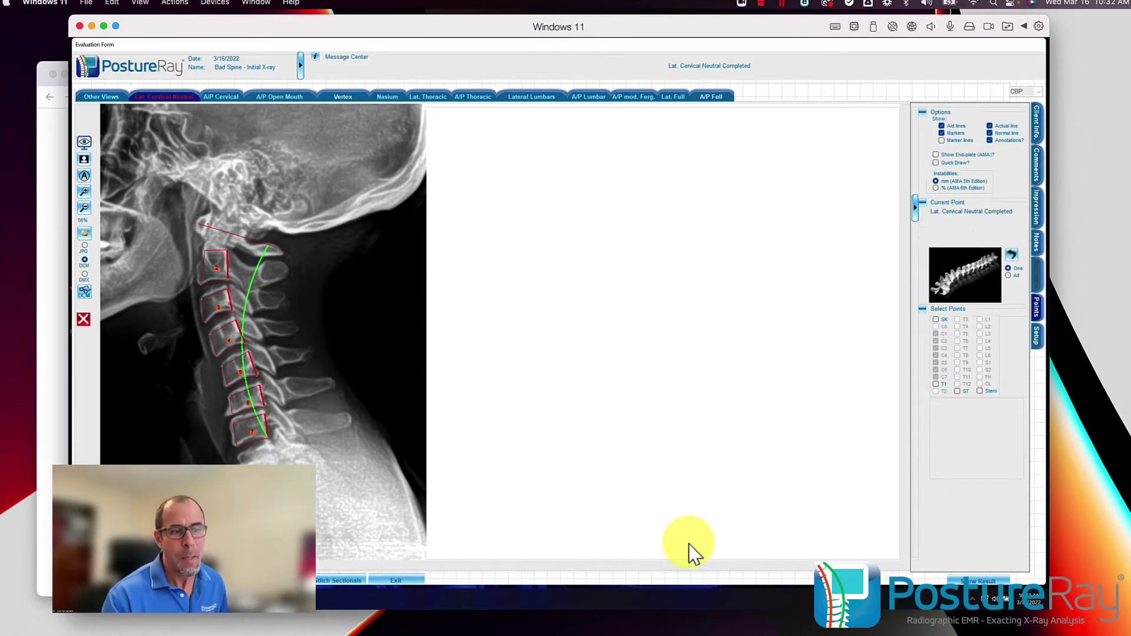
- Show the lateral cervical measurements (ARA C2-C7 -5.6°) and re-mark the C1 posterior arch point
click(991, 583)
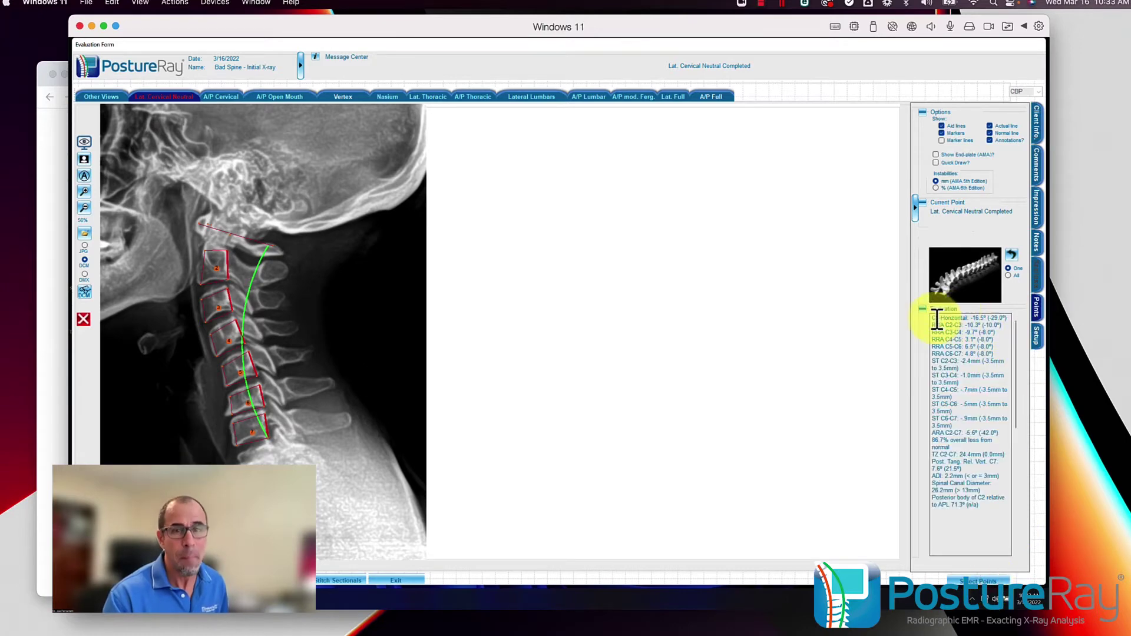
drag(937, 320, 999, 521)
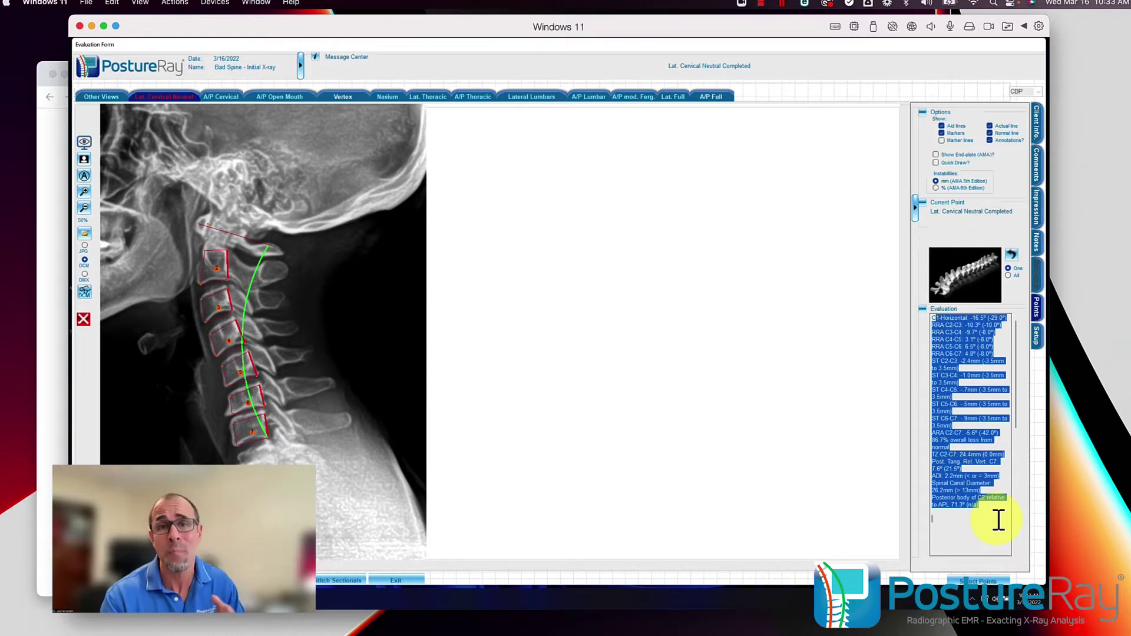
click(802, 417)
click(1003, 416)
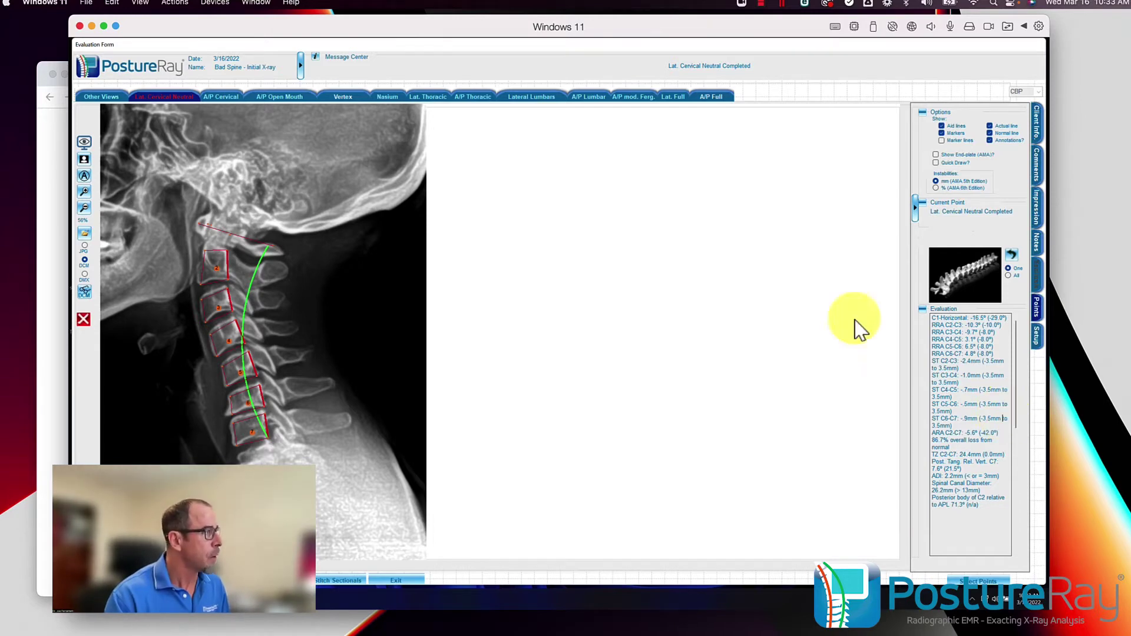
click(271, 247)
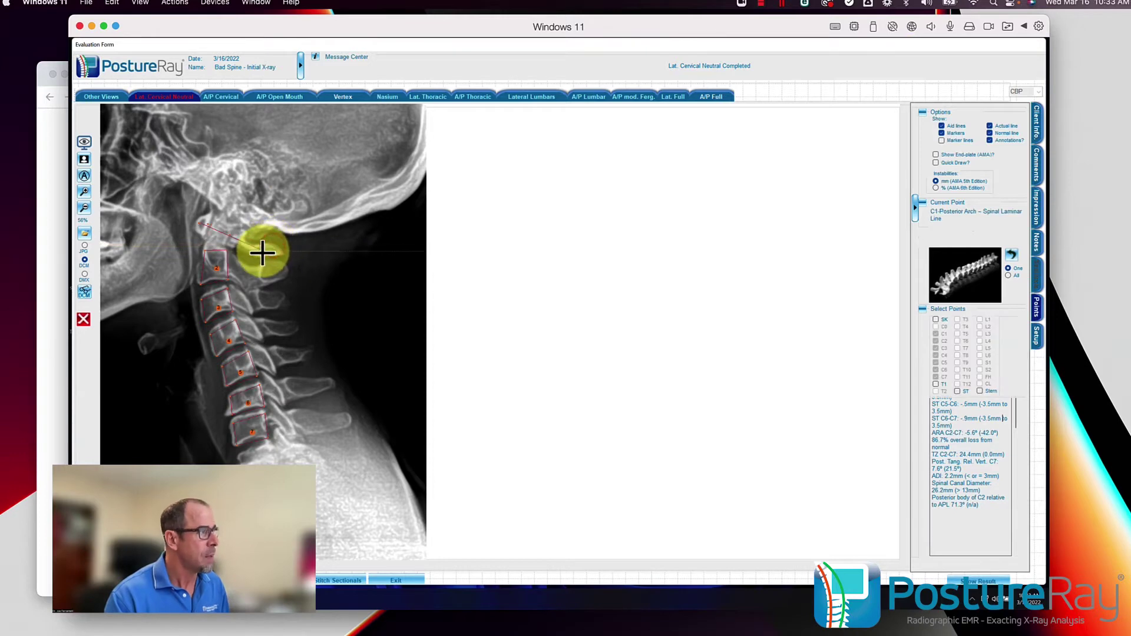
click(263, 253)
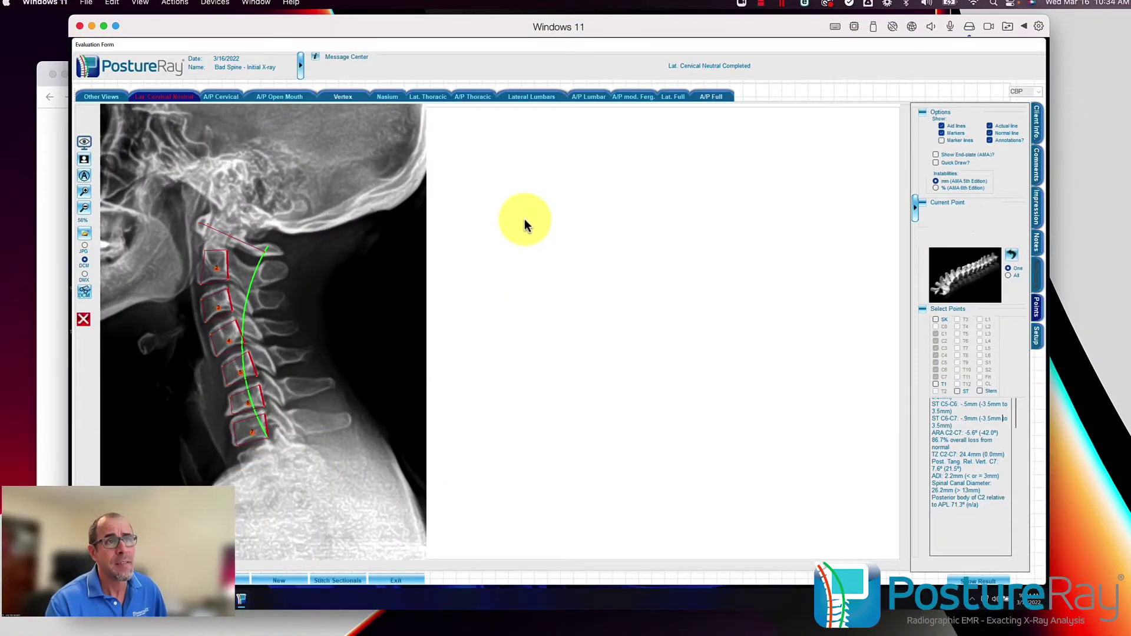
- Check the lateral cervical comments and Note Builder, then return to the Impression findings
click(1034, 208)
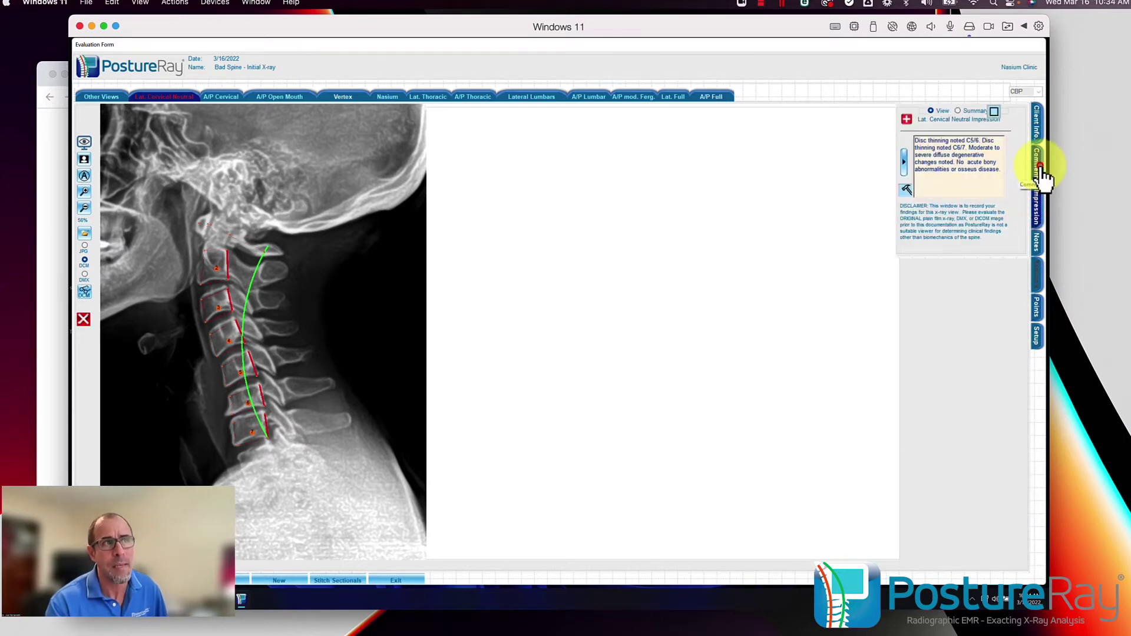
click(1038, 167)
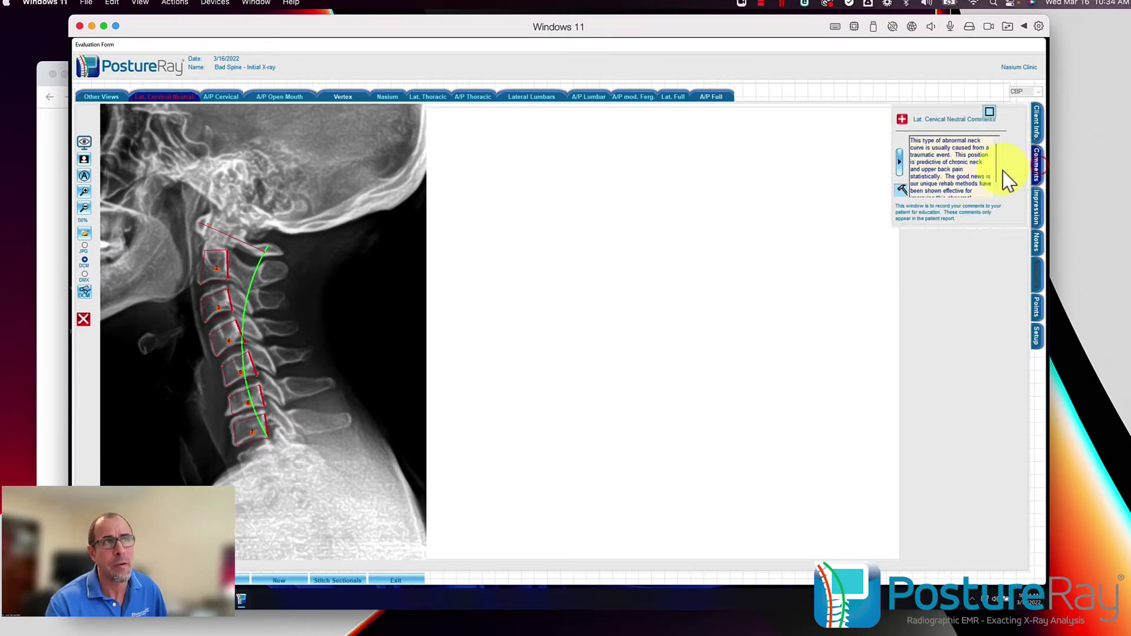
click(990, 112)
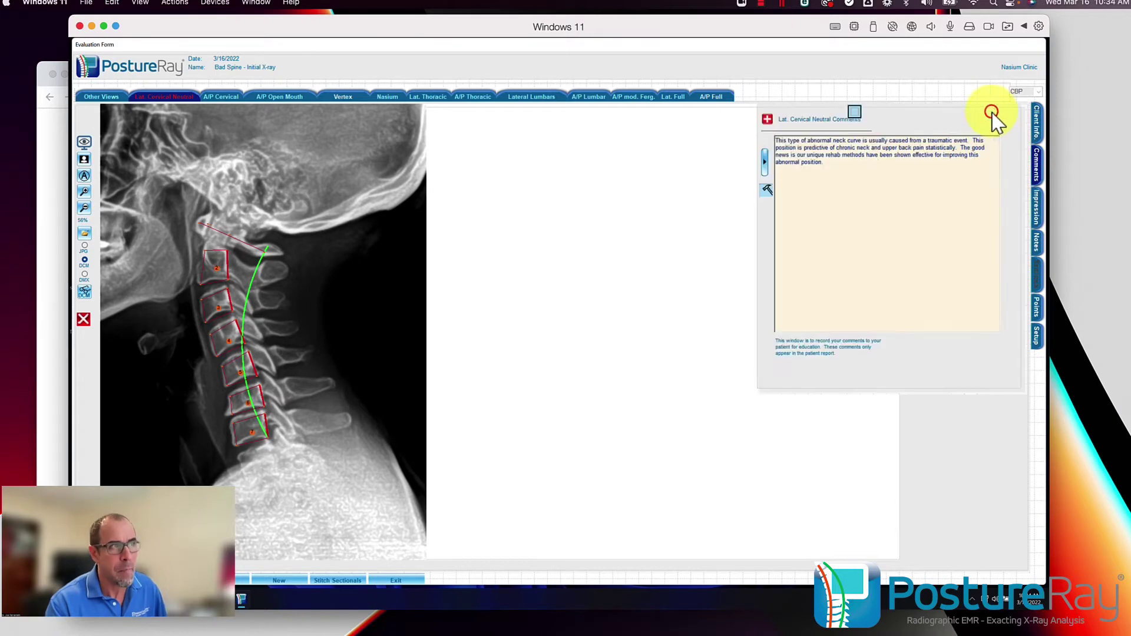
click(767, 188)
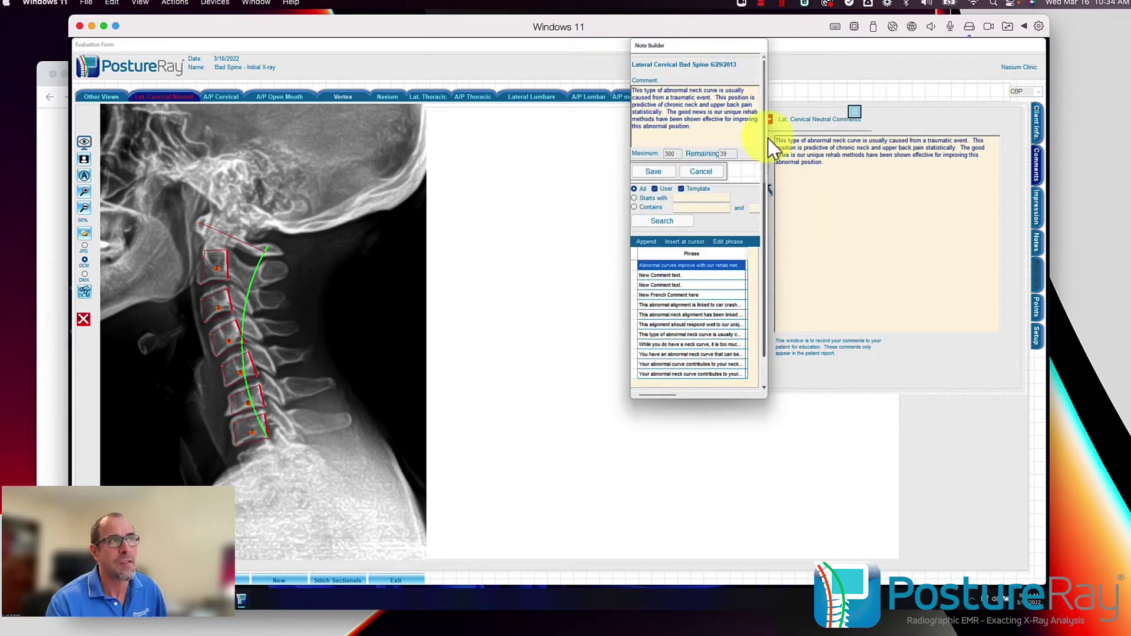
click(707, 171)
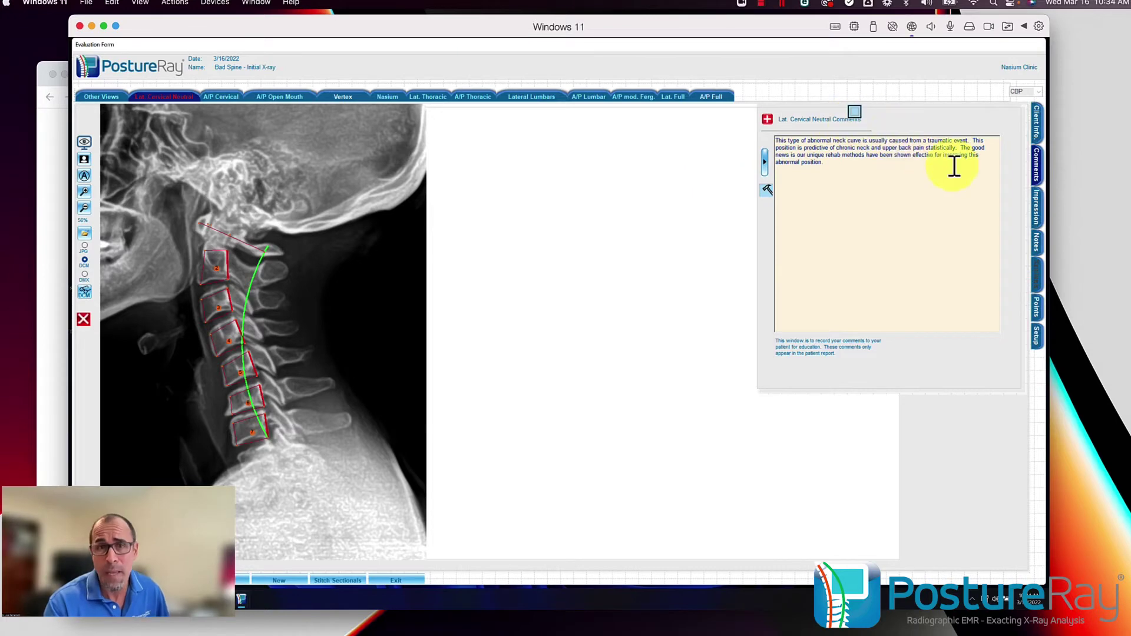
click(1035, 206)
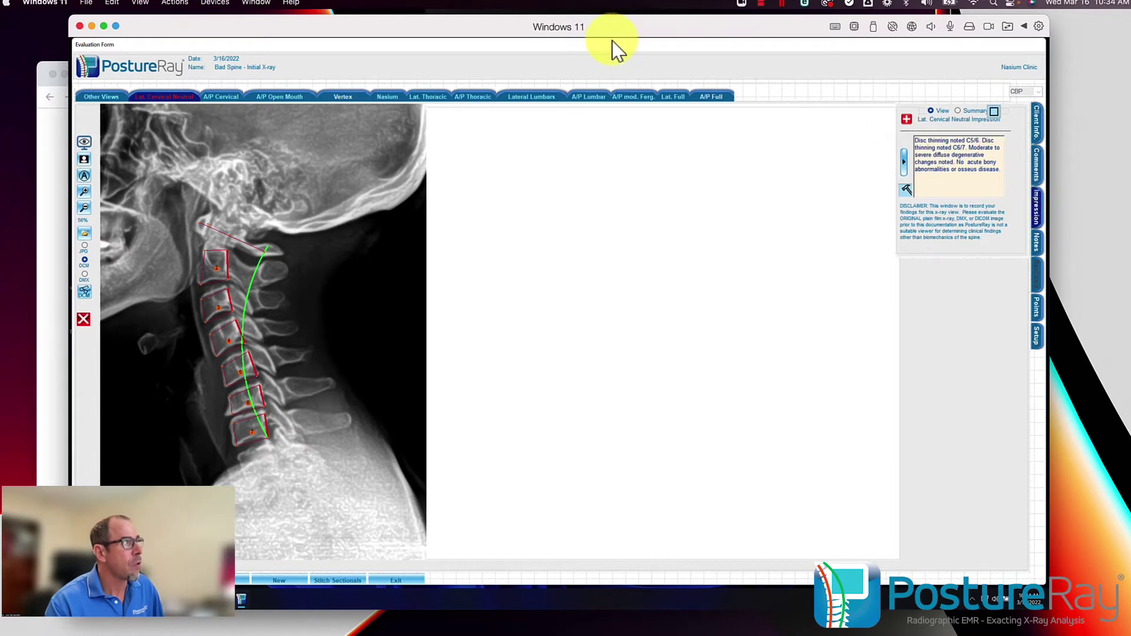
- Step through the A/P Cervical, A/P Open Mouth Neutral, Nasium, Lat. Thoracic and A/P Thoracic views
click(498, 98)
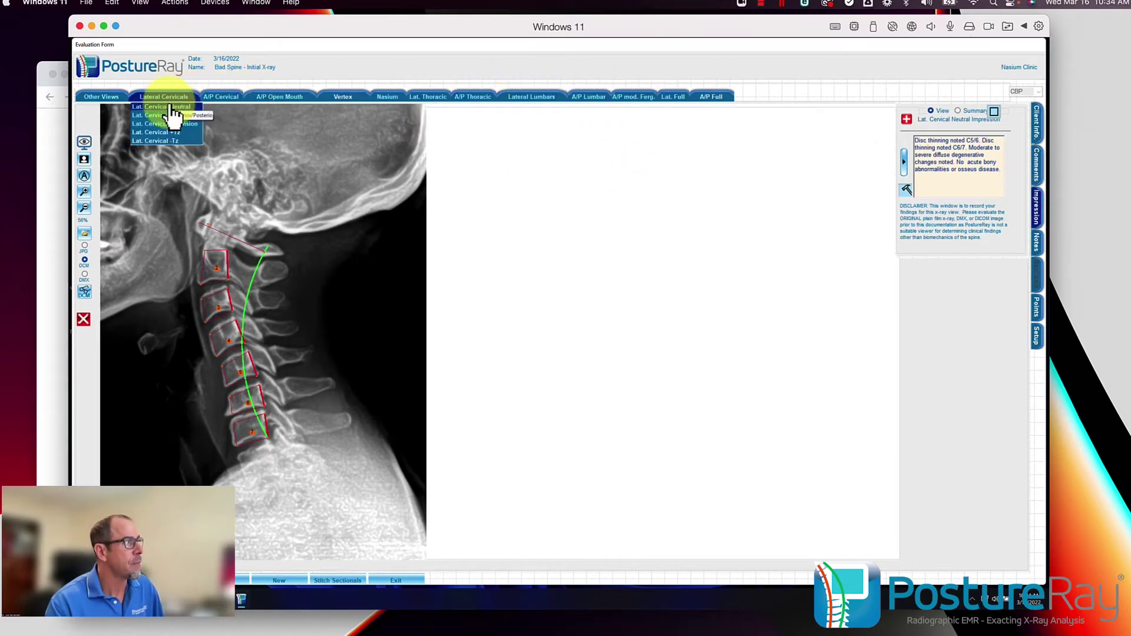
click(216, 101)
mouse_move(262, 106)
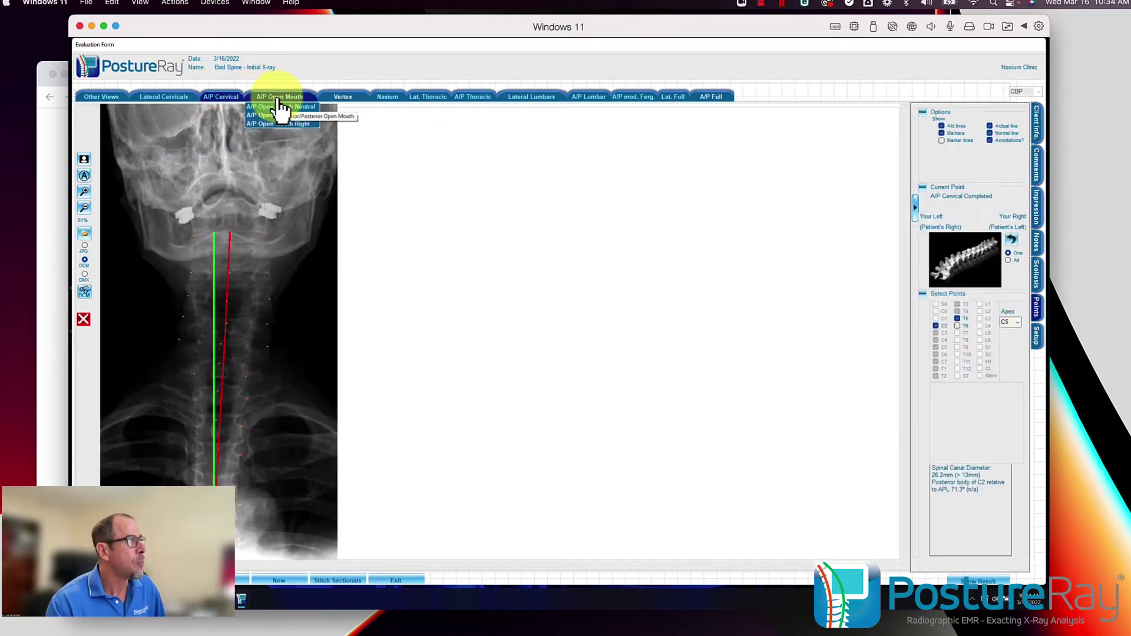
click(281, 106)
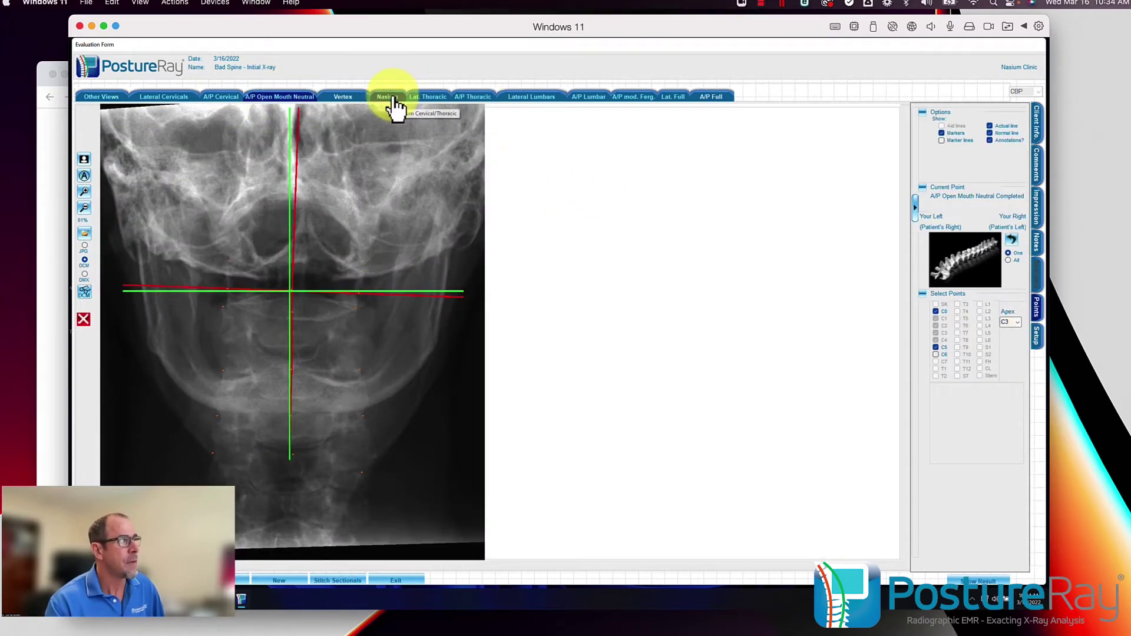
click(394, 99)
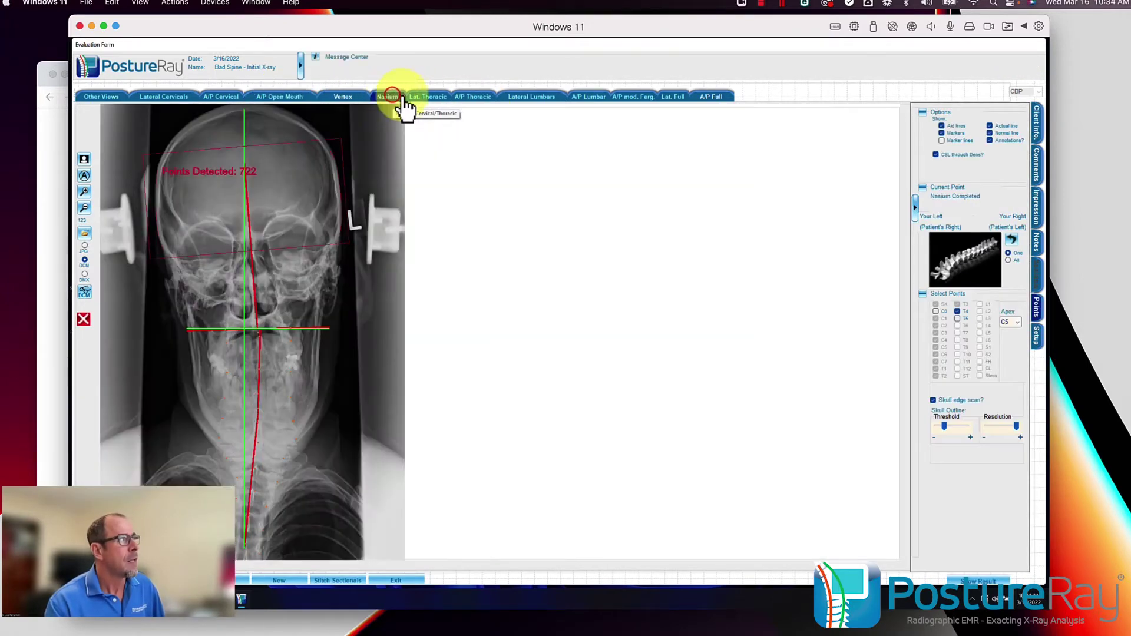
click(435, 99)
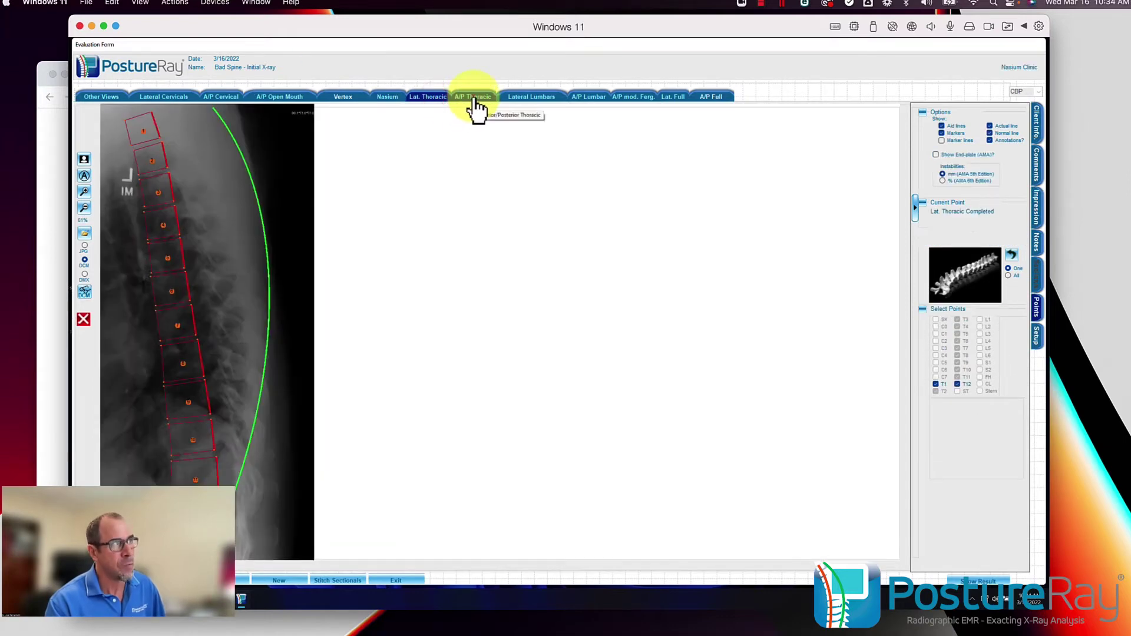
click(475, 100)
mouse_move(519, 107)
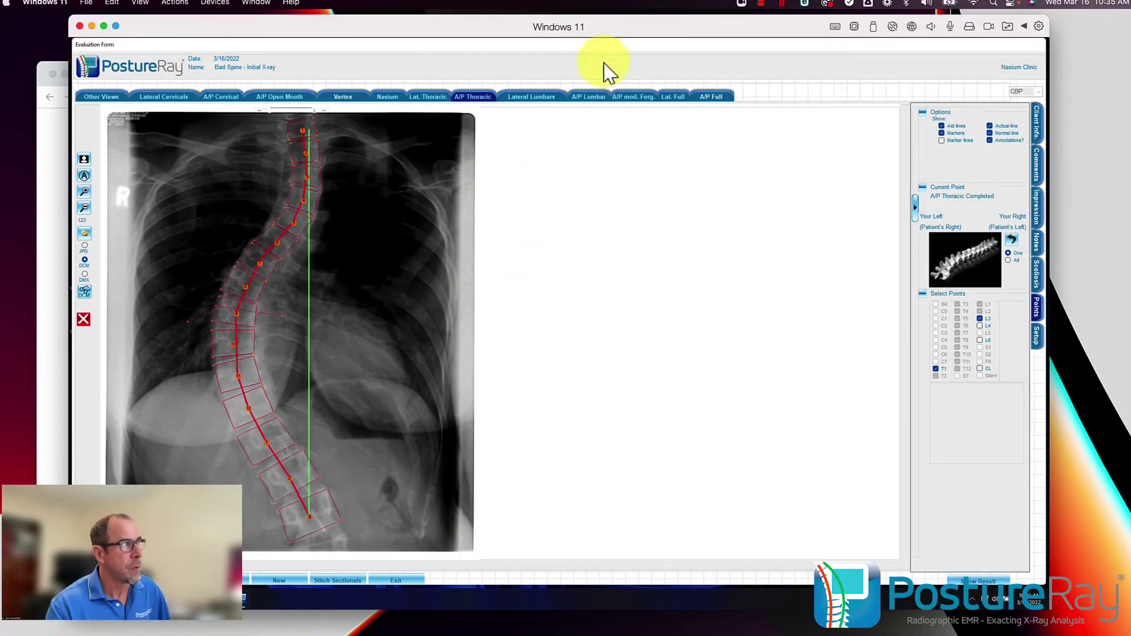
- Step through Lat. Lumbar Neutral, Flexion, Extension, A/P Lumbar, A/P mod. Ferg. and Lat. Full views
click(533, 97)
click(519, 108)
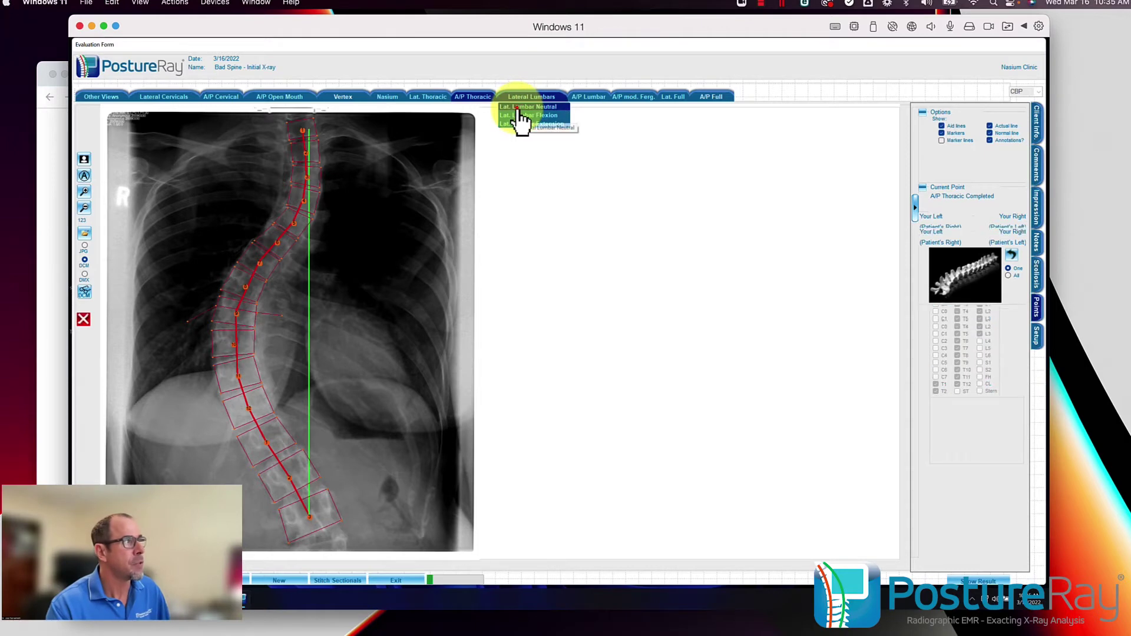
click(553, 97)
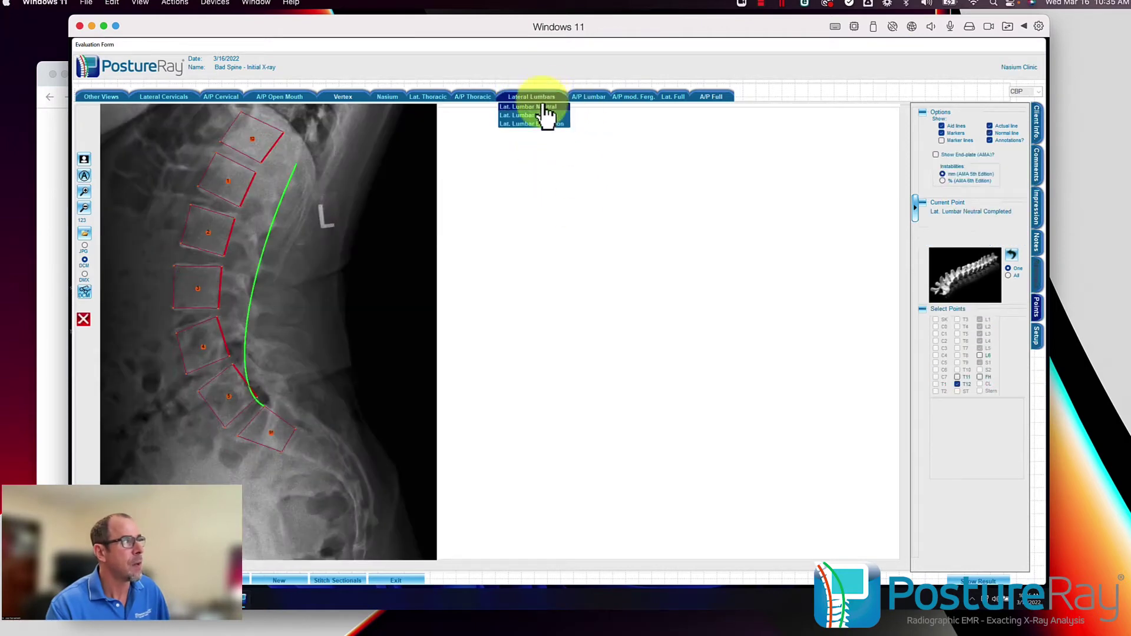
click(530, 116)
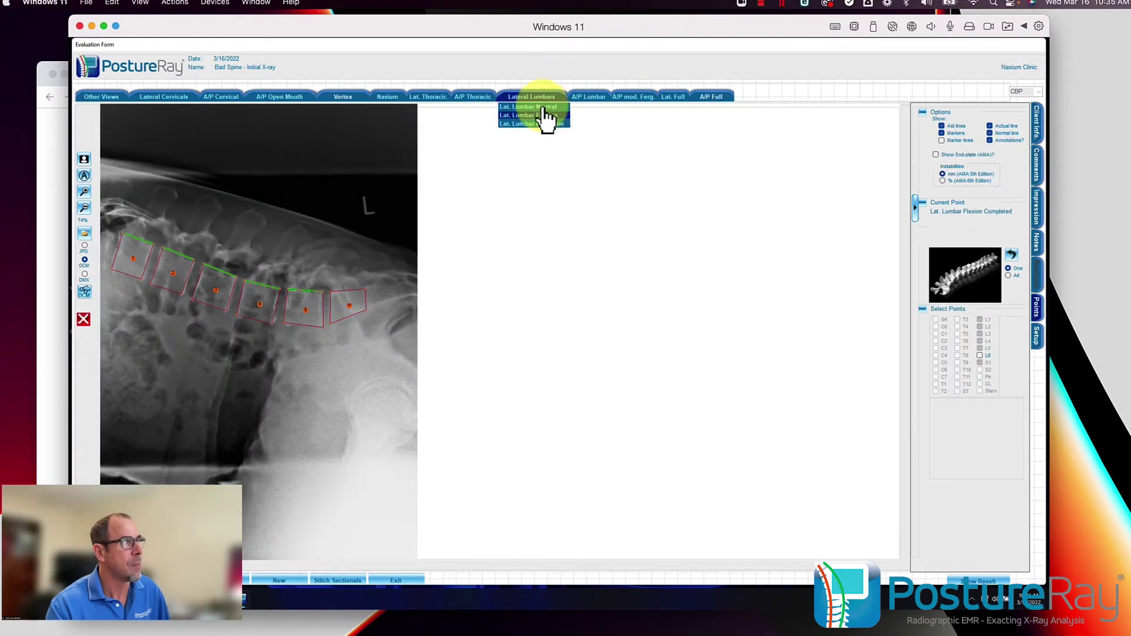
click(535, 123)
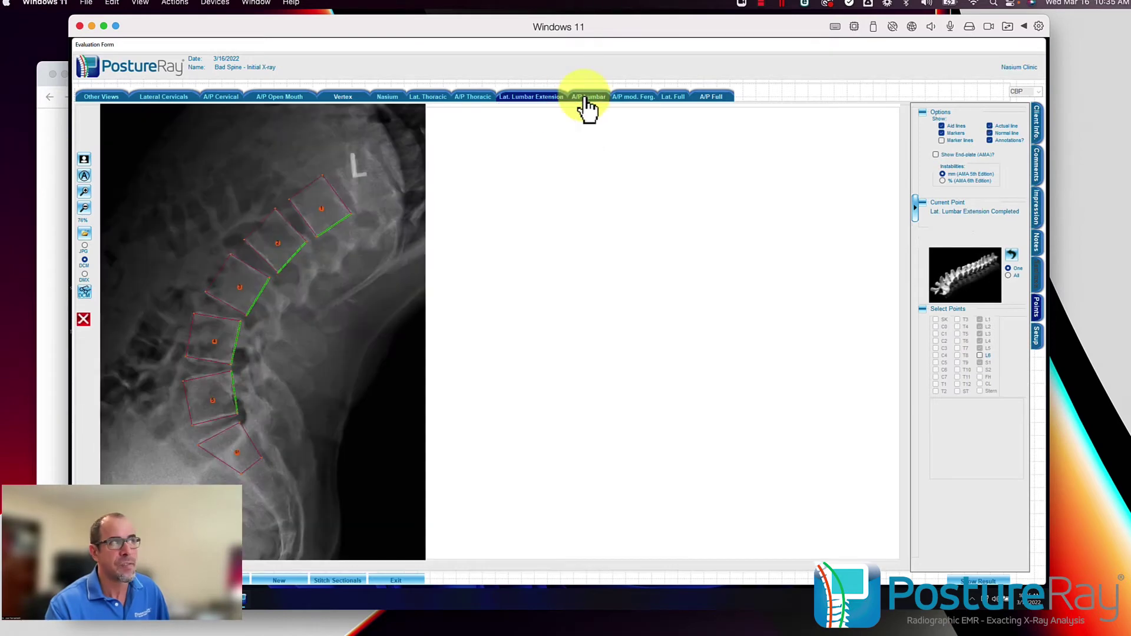
click(586, 99)
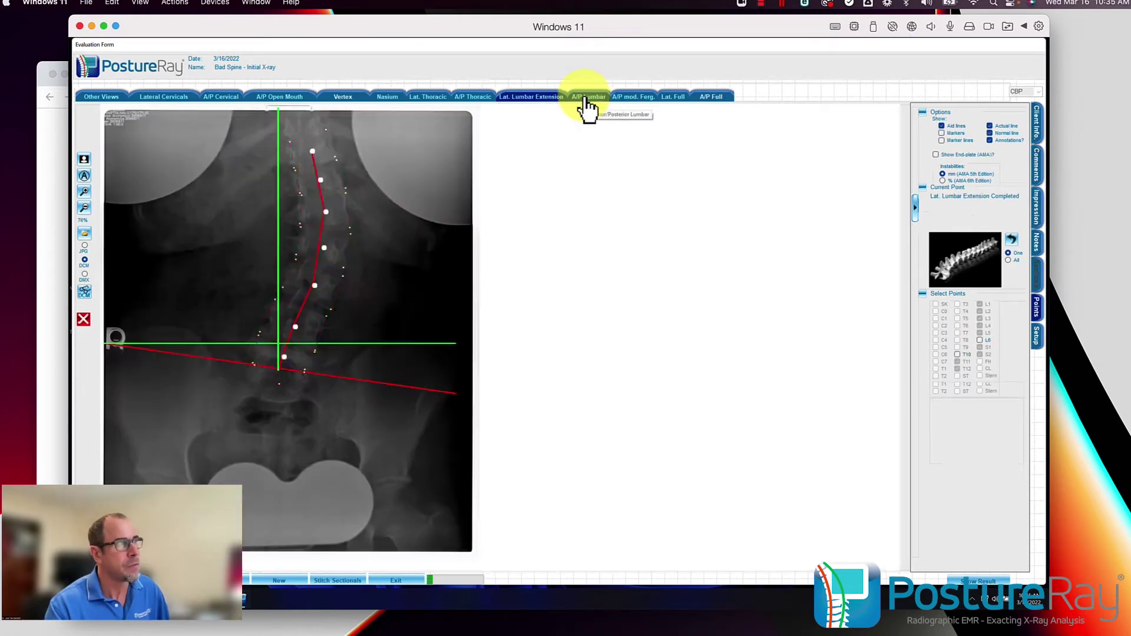
click(637, 102)
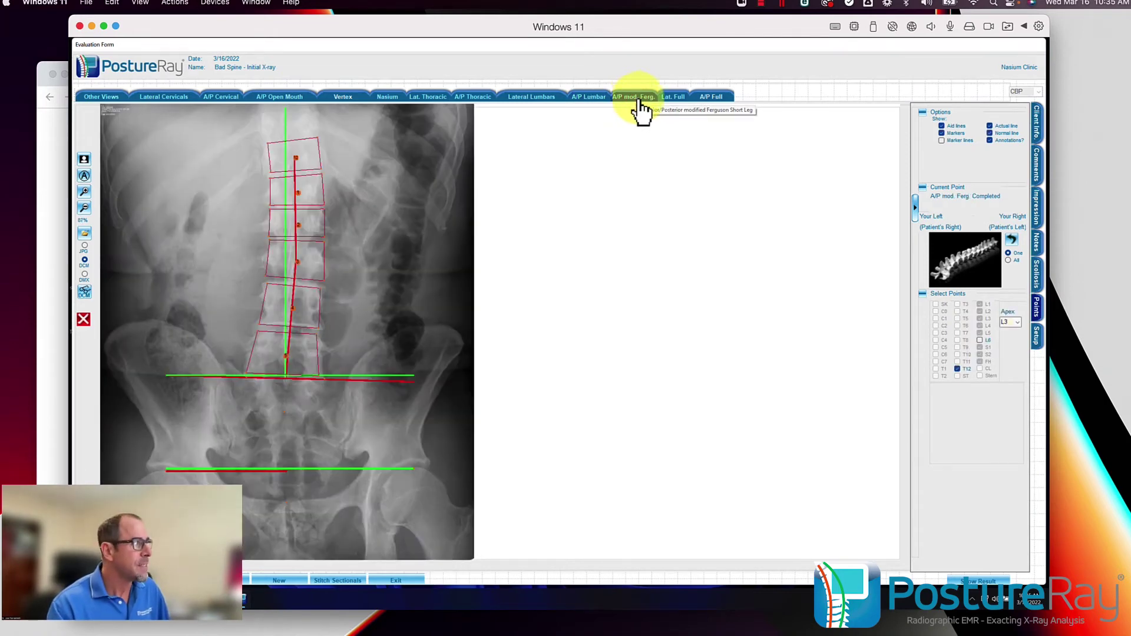
click(677, 99)
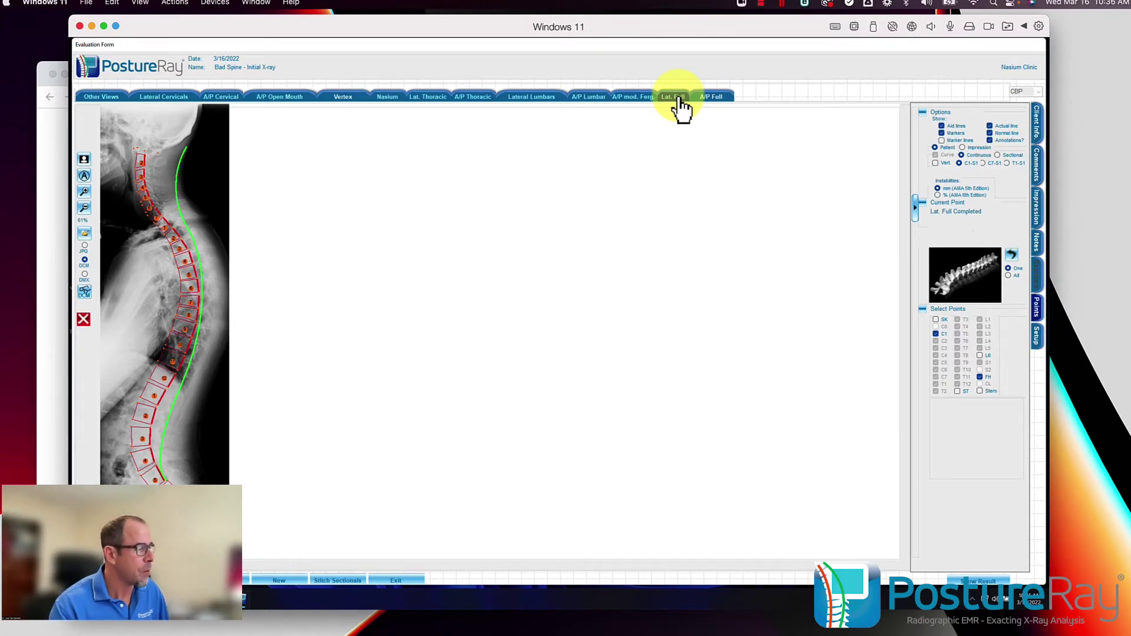
click(680, 100)
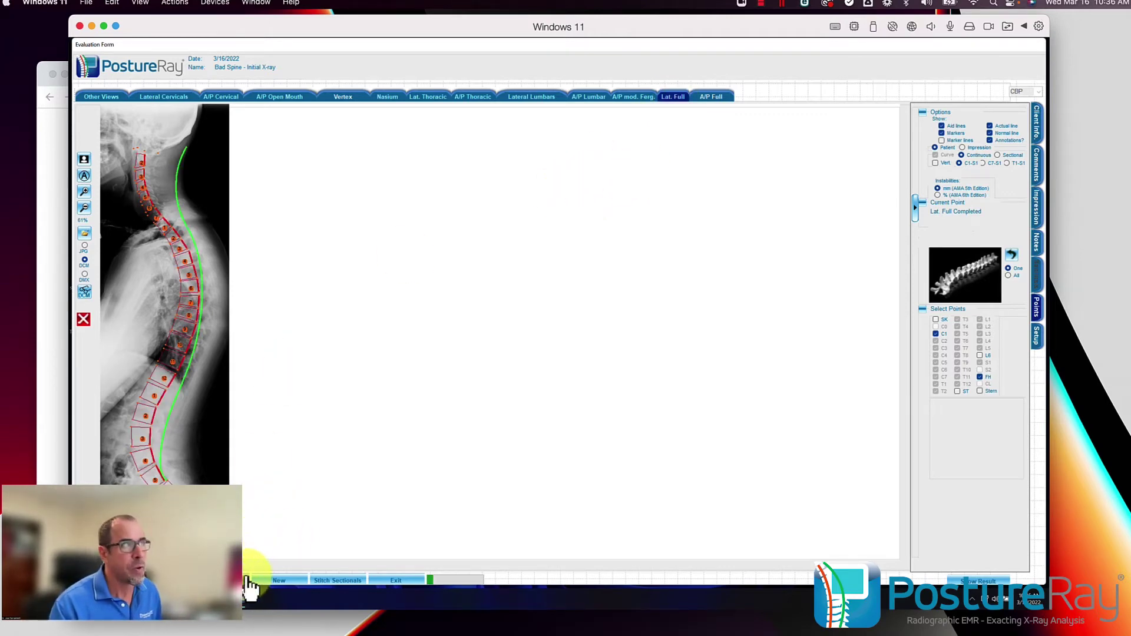
- Save, review the Lat. Lumbar Neutral comments and impression, then request View Result
click(398, 580)
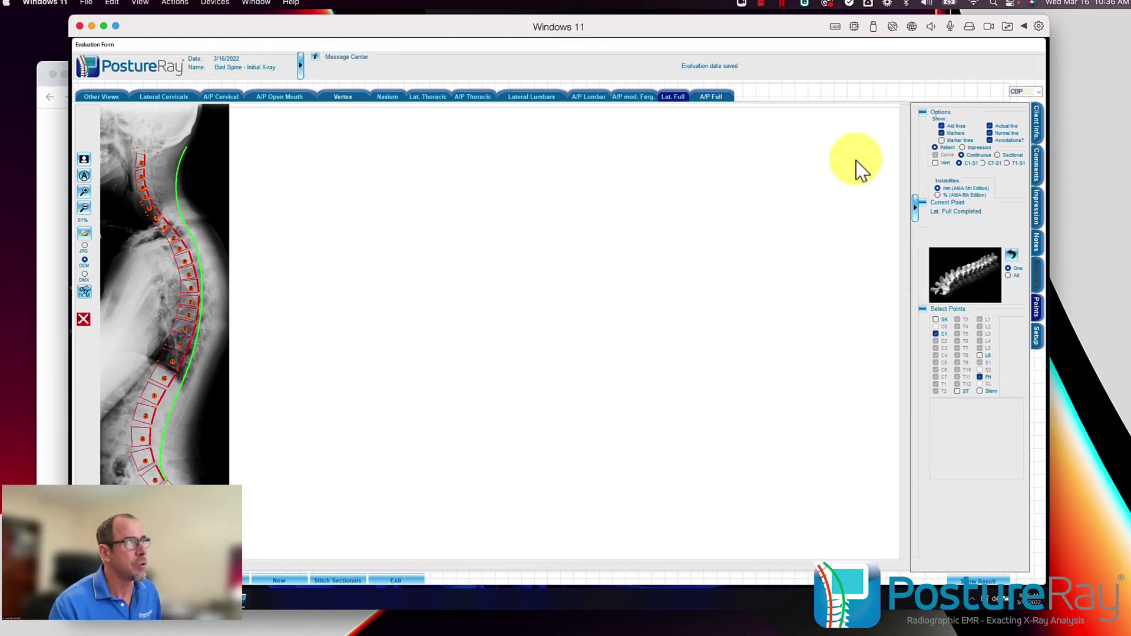
click(532, 98)
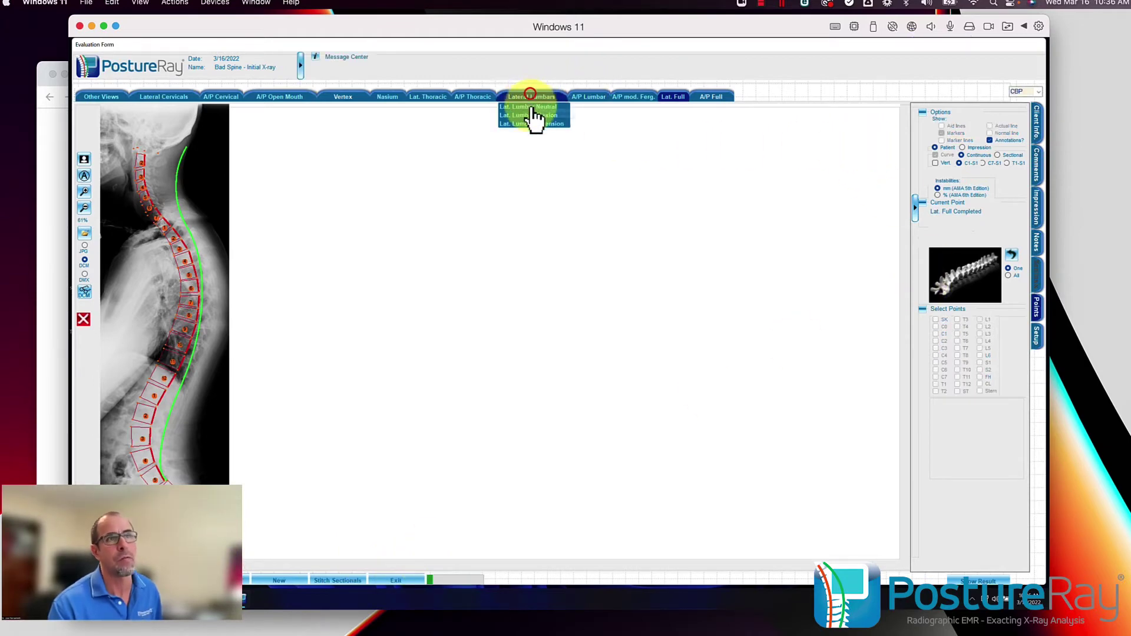
click(530, 107)
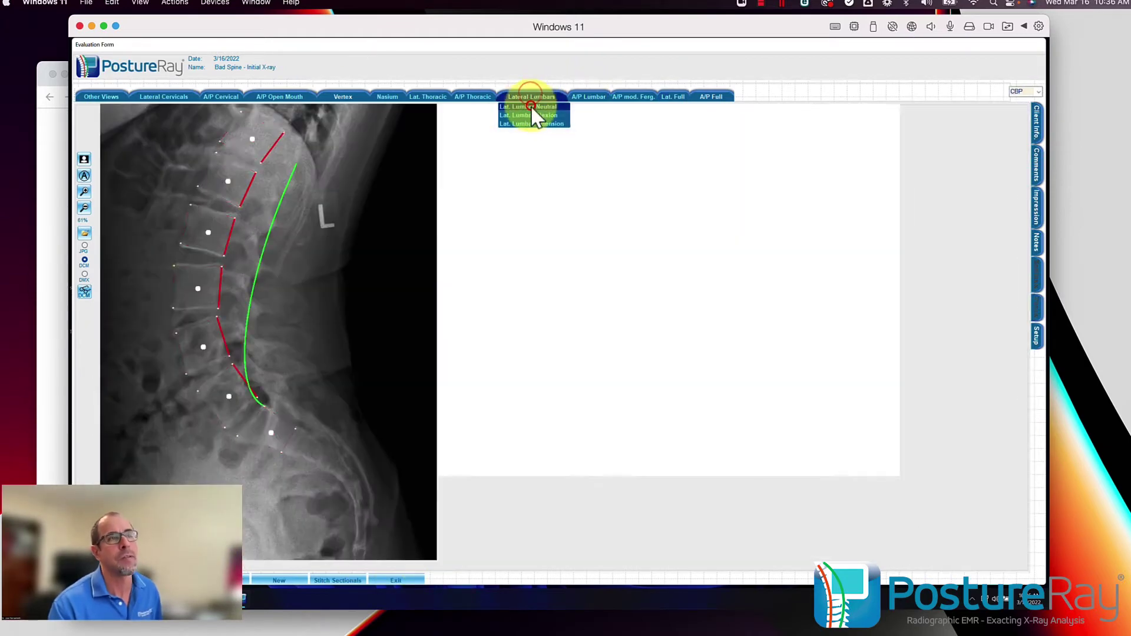
click(1037, 164)
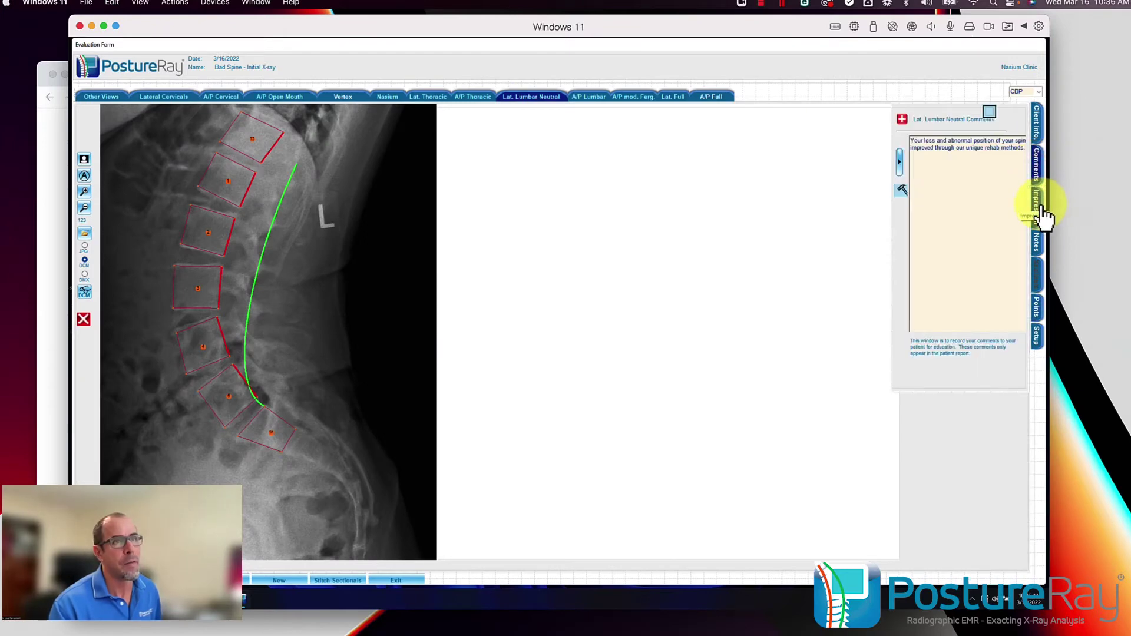
click(1042, 209)
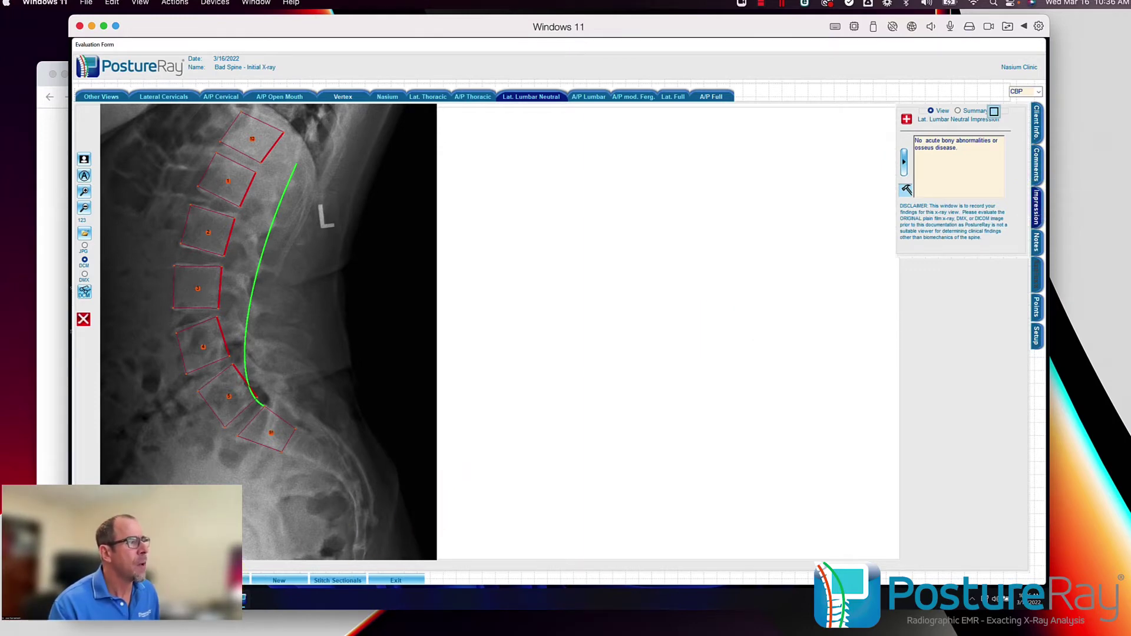
click(396, 580)
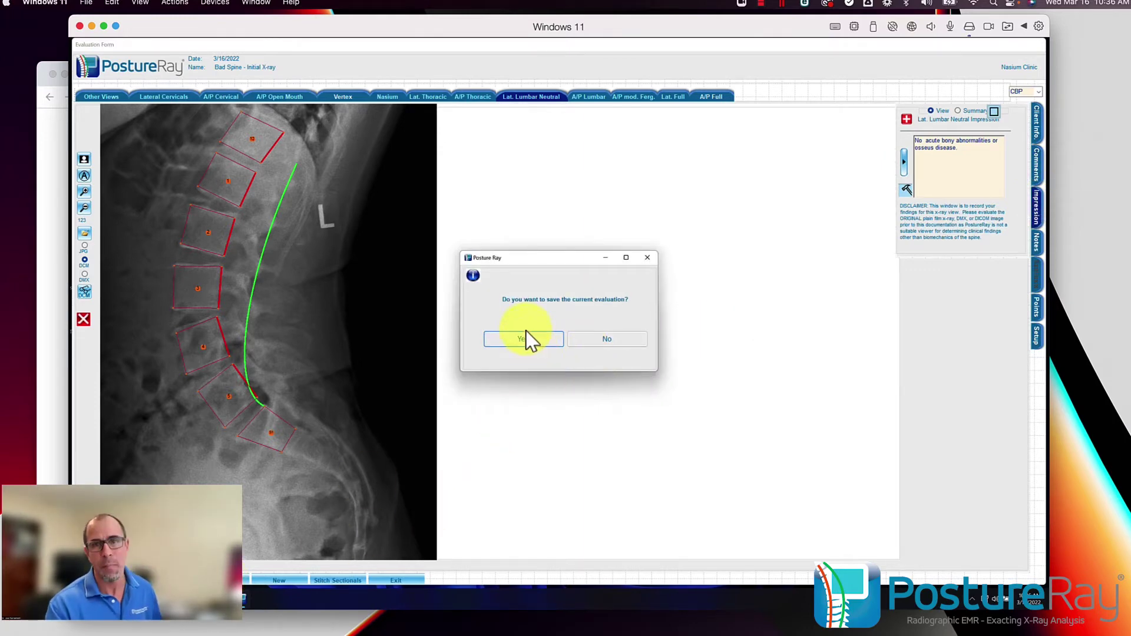
- Confirm saving, then generate the CBP report using Post tangent Lines
click(527, 340)
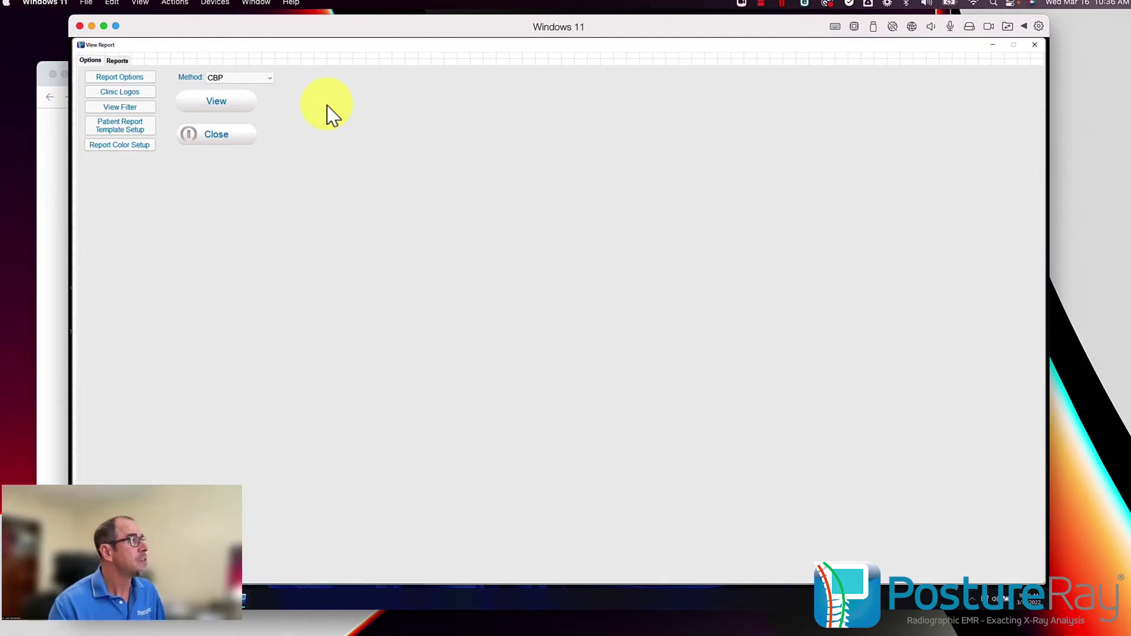
click(217, 102)
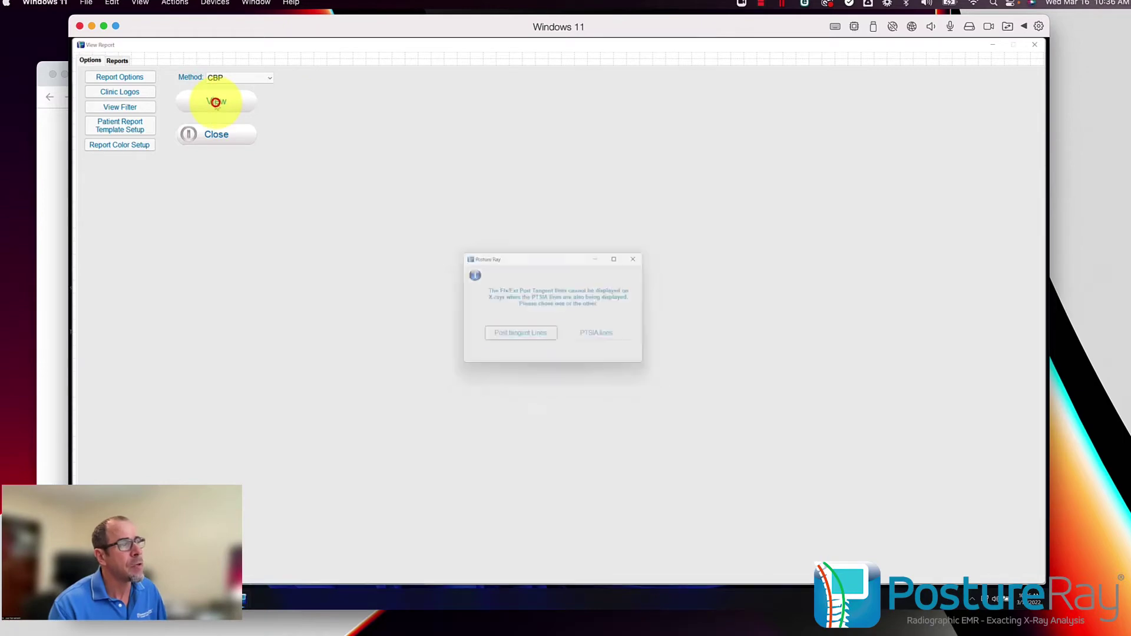
click(554, 340)
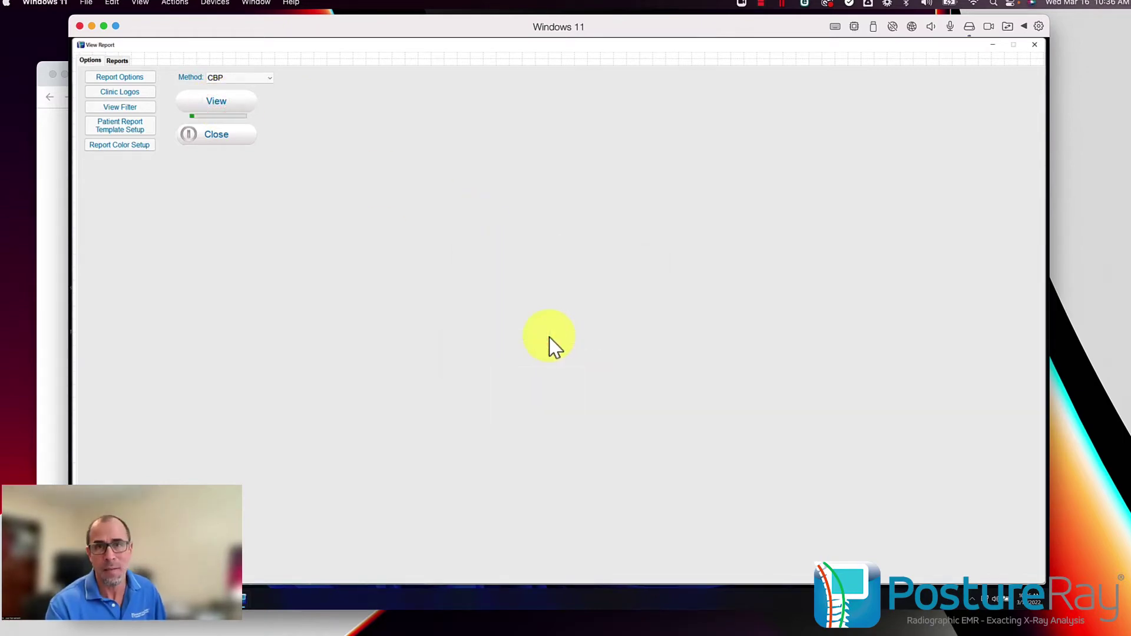